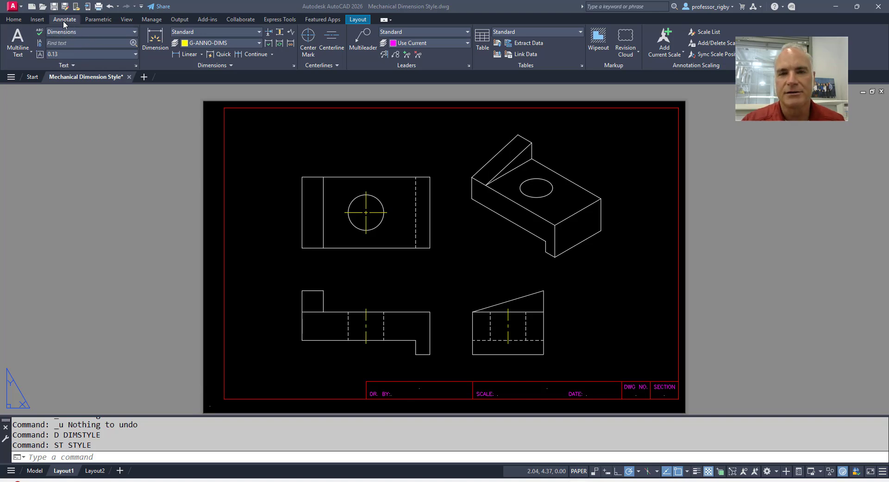
Step: Create a new dimension style named ASME_Y14_5 based on Standard and continue to its settings
key("ctrl")
key("ctrl")
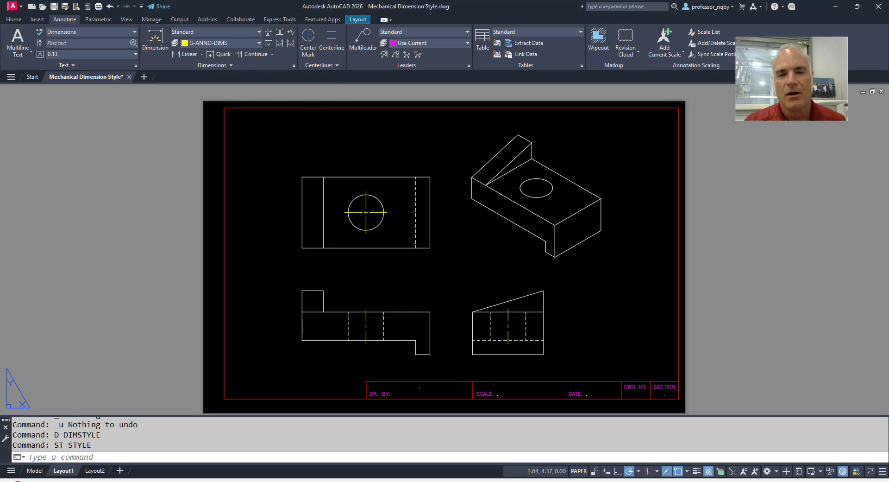
left_click(293, 66)
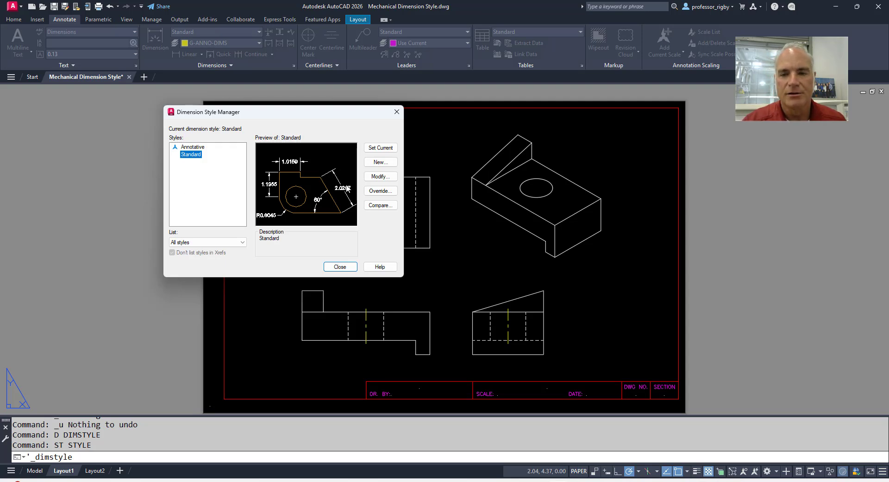
left_click(381, 162)
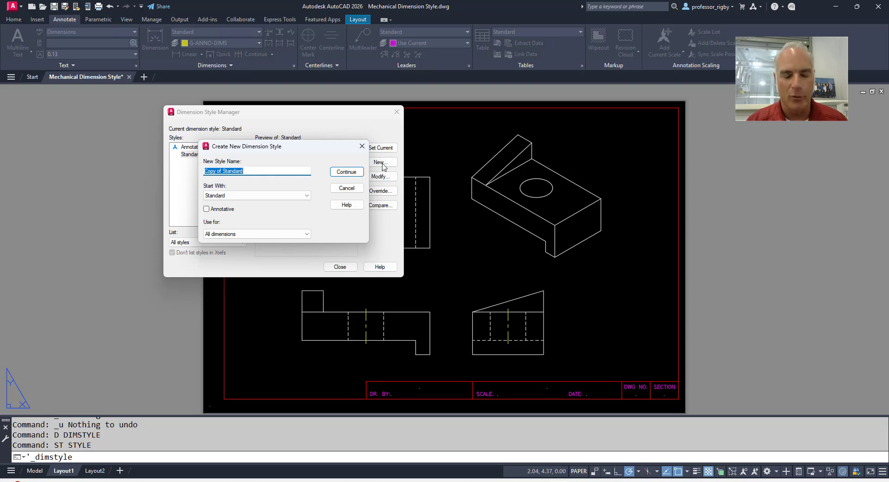
type("AS")
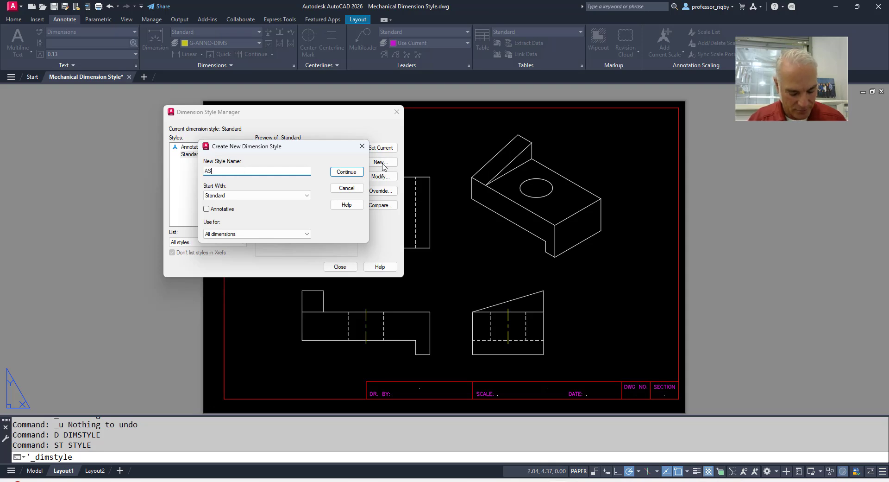
type("ME_")
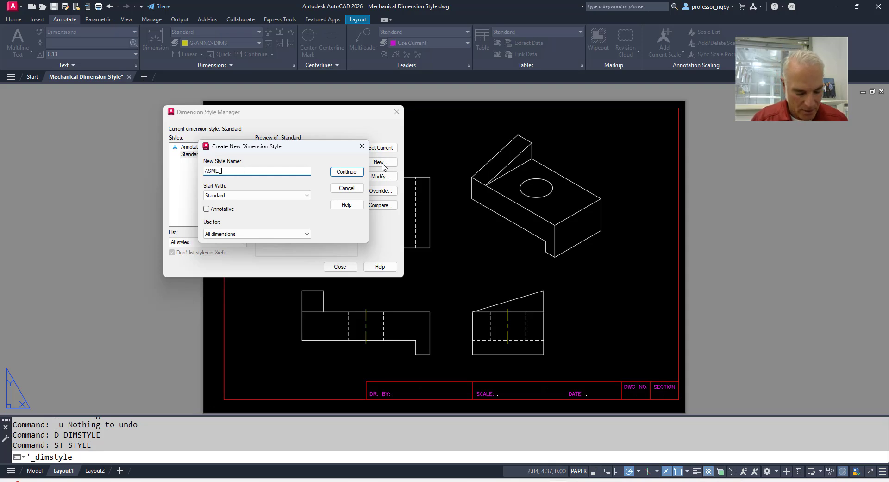
type("Y14_5")
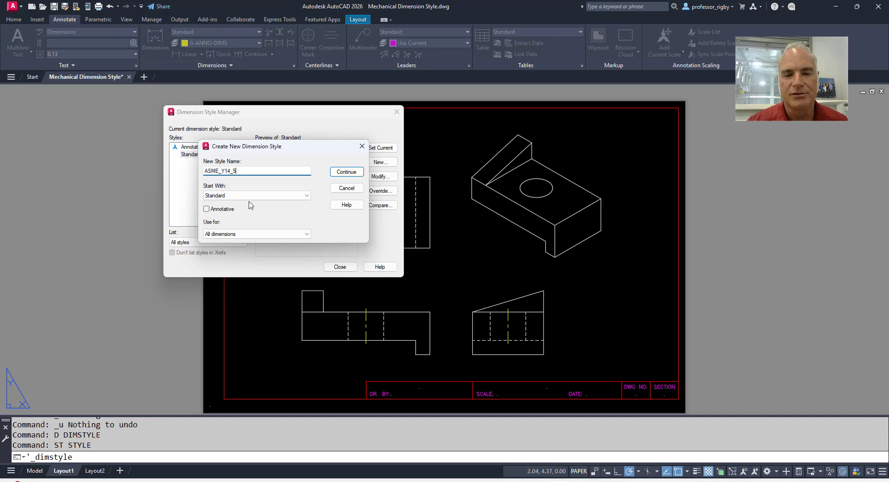
left_click(347, 175)
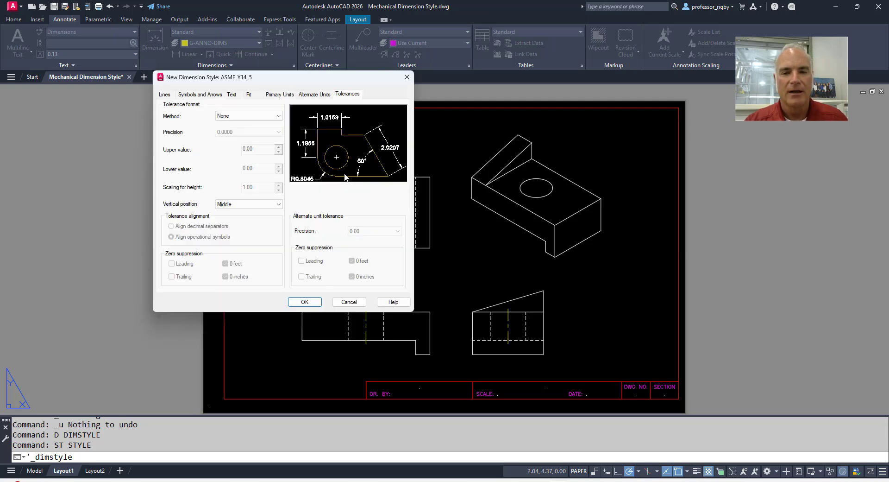
Step: Set the baseline spacing of the new style's dimension lines to 0.25
left_click(165, 95)
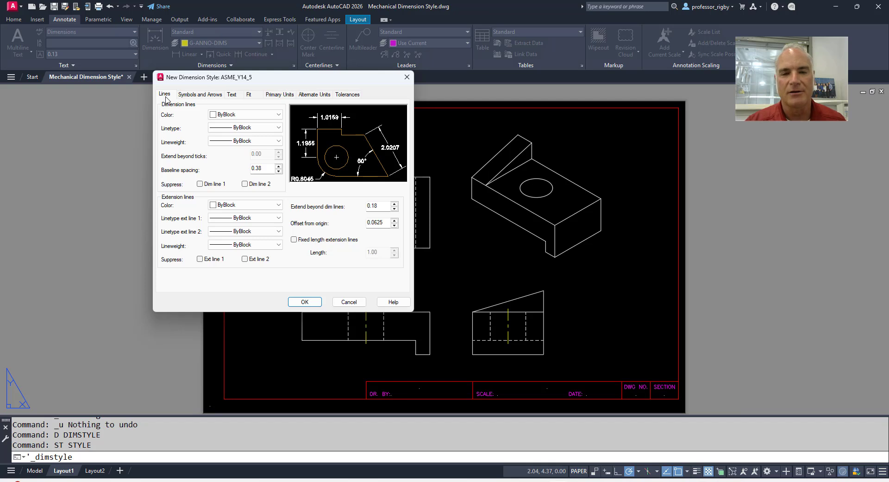
left_click(165, 97)
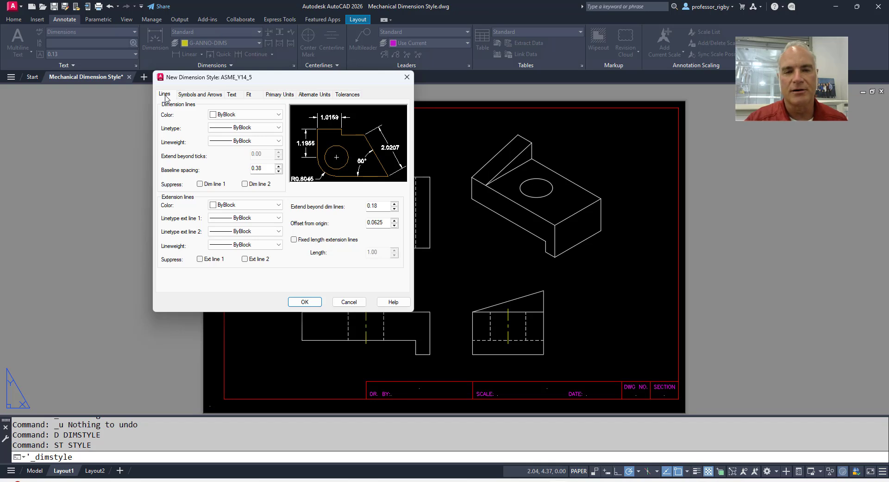
left_click(165, 97)
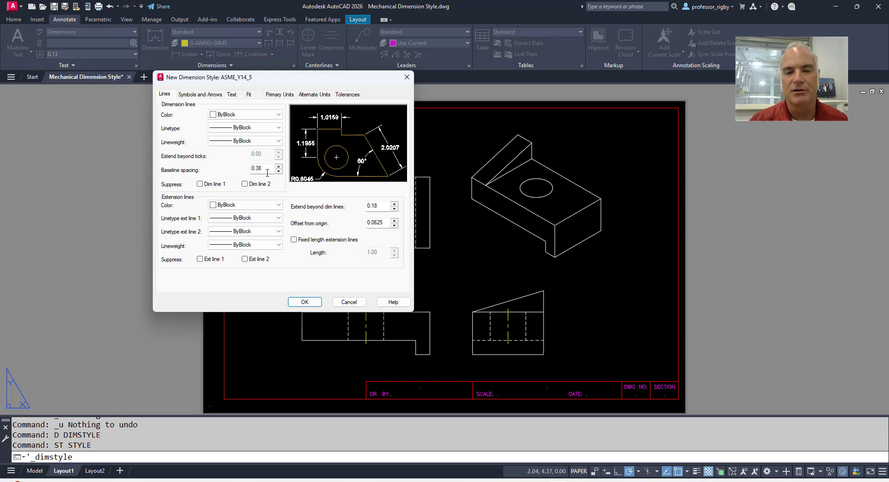
left_click_drag(263, 169, 218, 185)
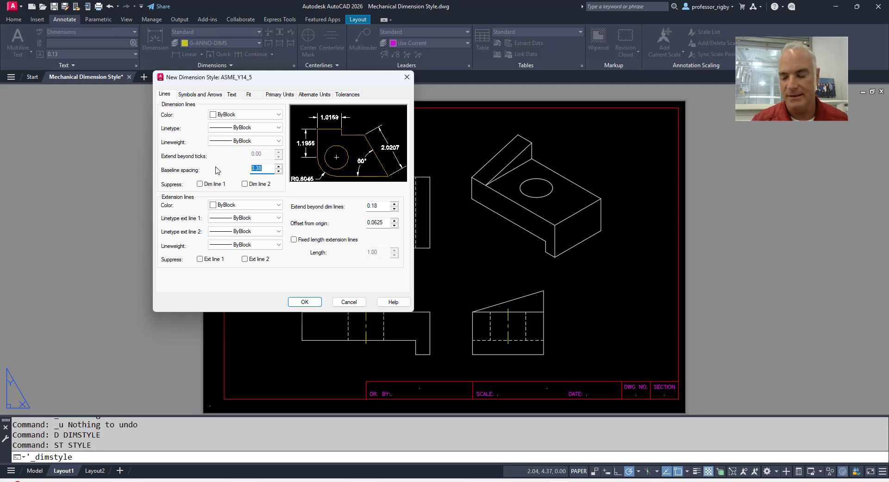
type(".25")
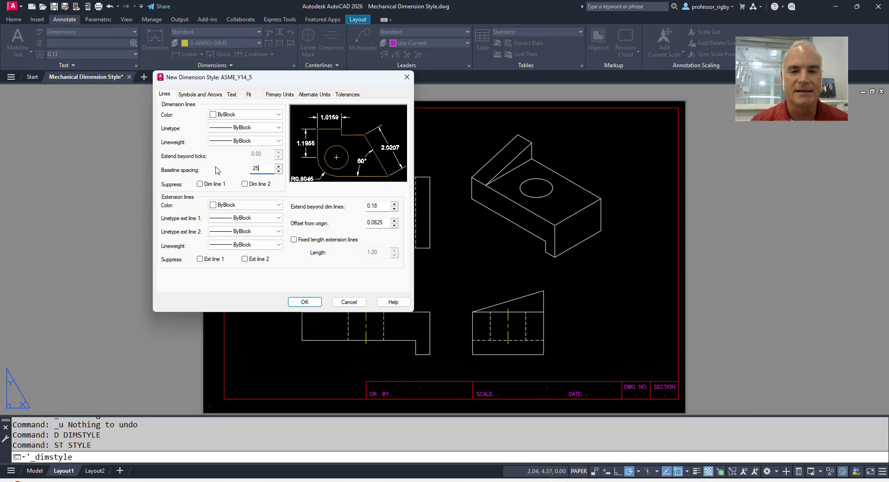
key("BackSpace")
key("BackSpace")
key("BackSpace")
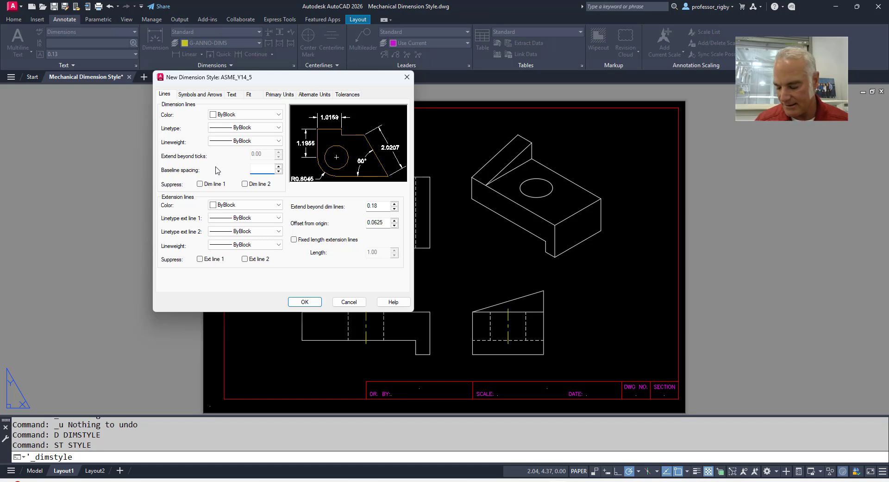
type(".25")
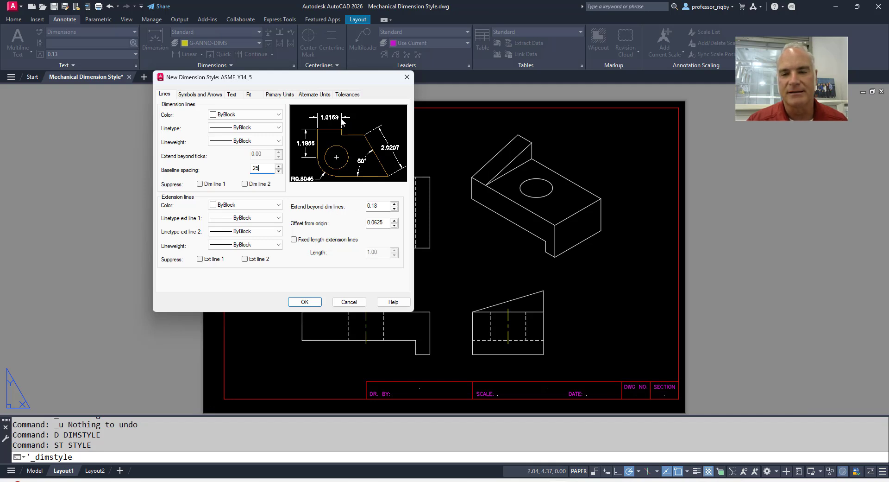
Step: Set the extension lines to extend 0.125 beyond the dimension lines
key("ctrl")
double_click(382, 204)
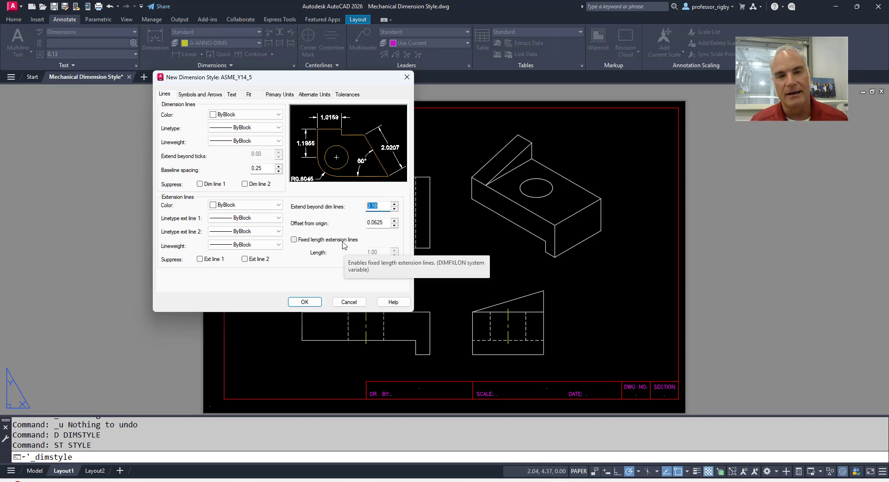
type(".12")
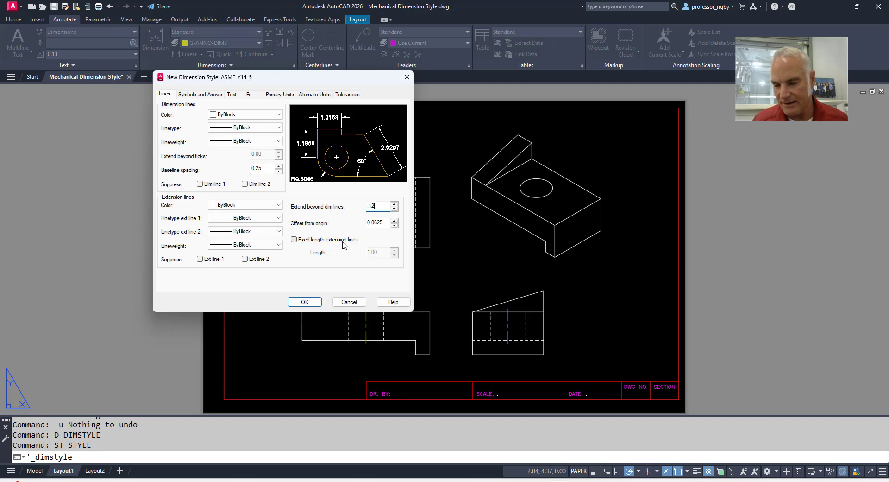
type("5")
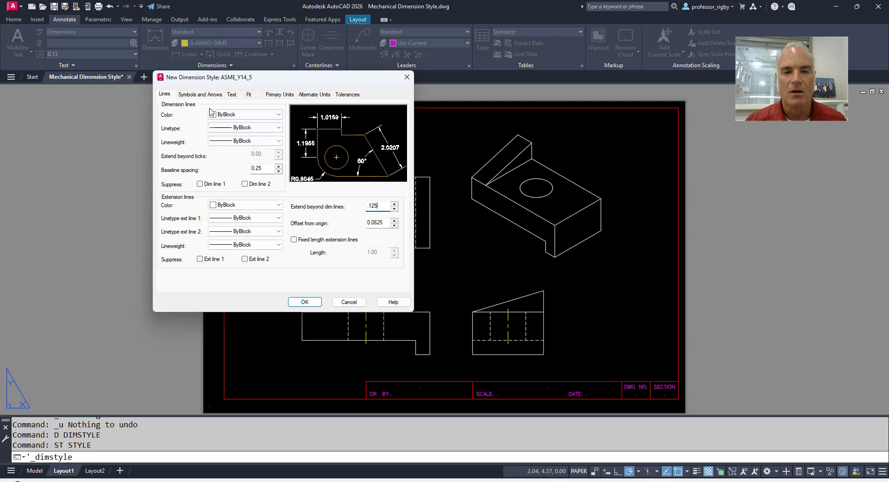
Step: Set the dimension arrow size to 0.125 and the center marks to None
left_click(200, 95)
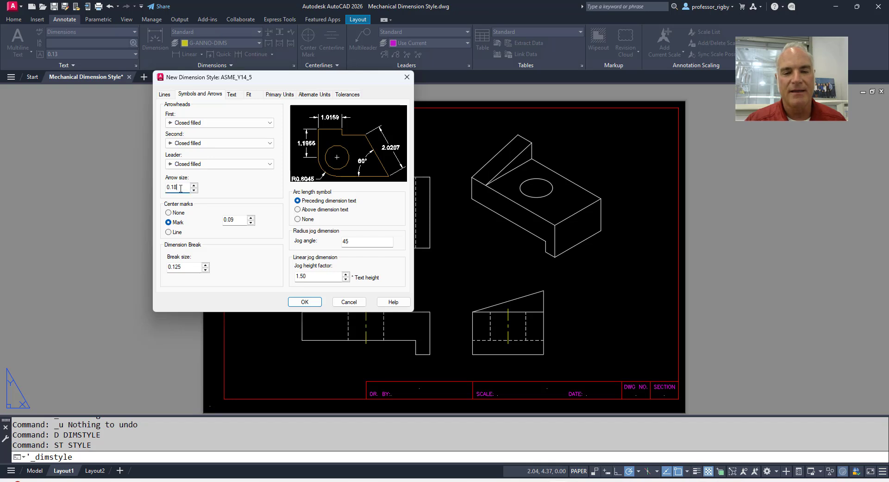
left_click_drag(179, 188, 163, 188)
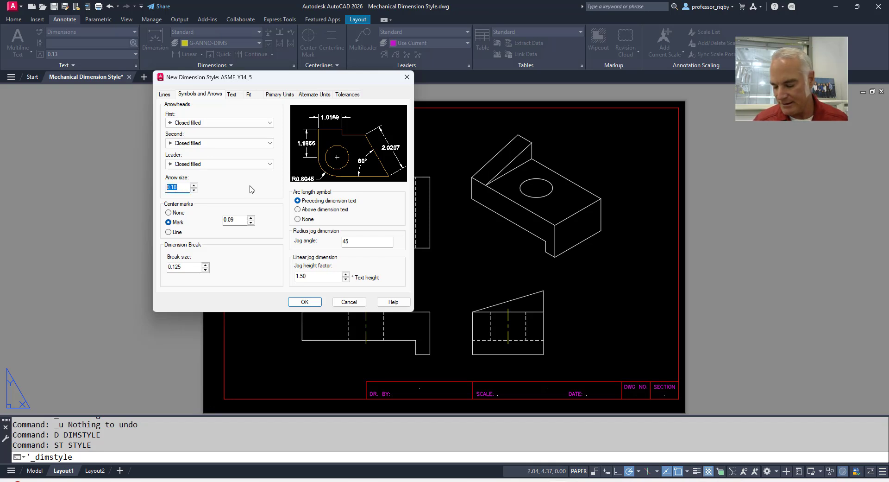
type(".125")
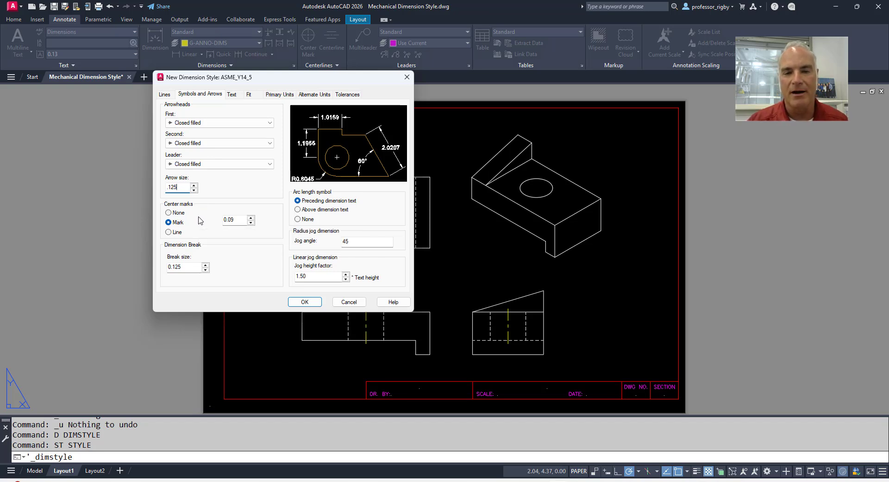
left_click(168, 213)
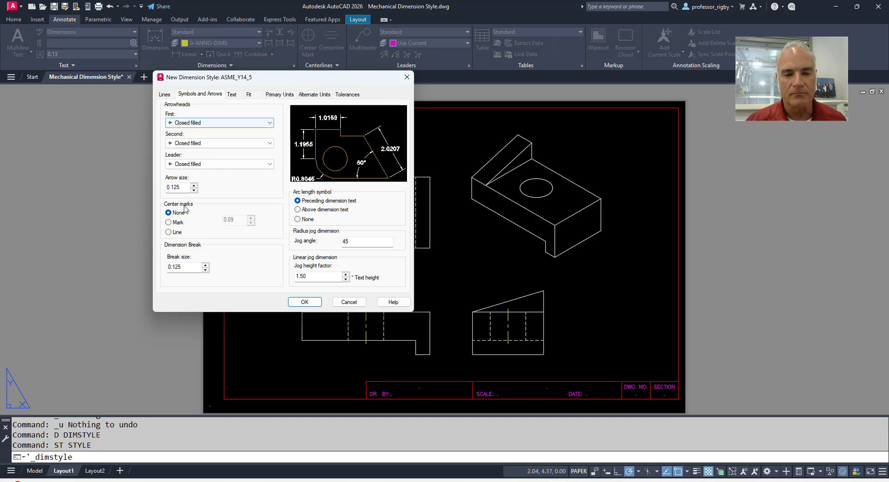
left_click(233, 222)
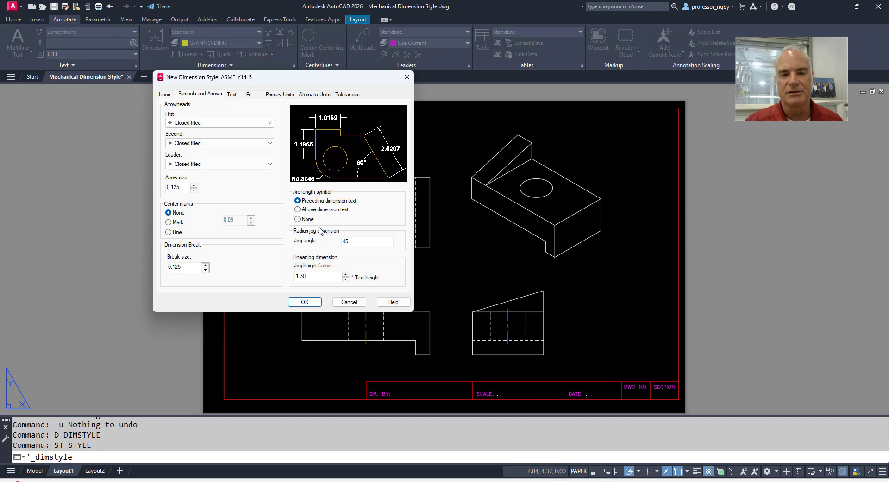
Step: Check the font settings of the Dimensions text style and assign that text style to the dimension text
left_click(234, 98)
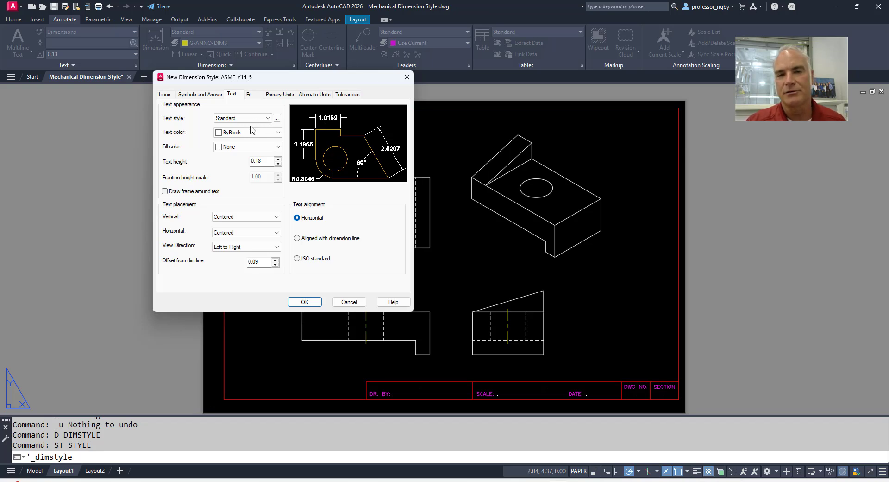
left_click(277, 118)
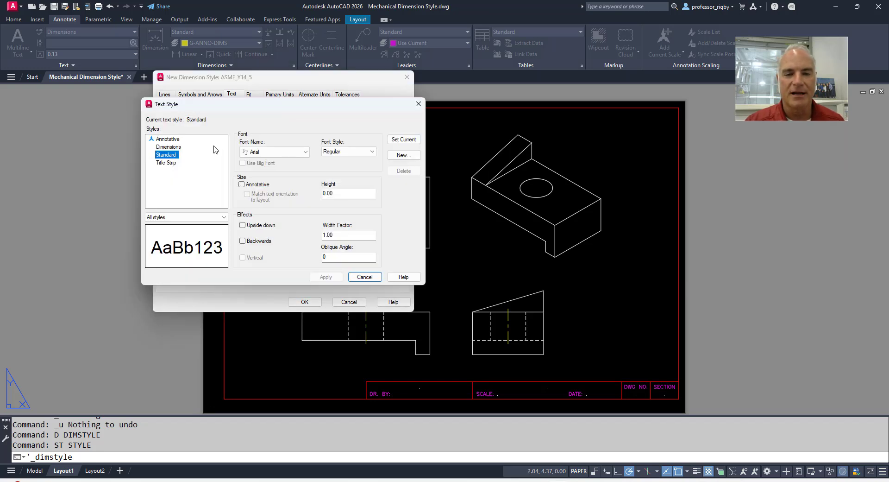
left_click(185, 147)
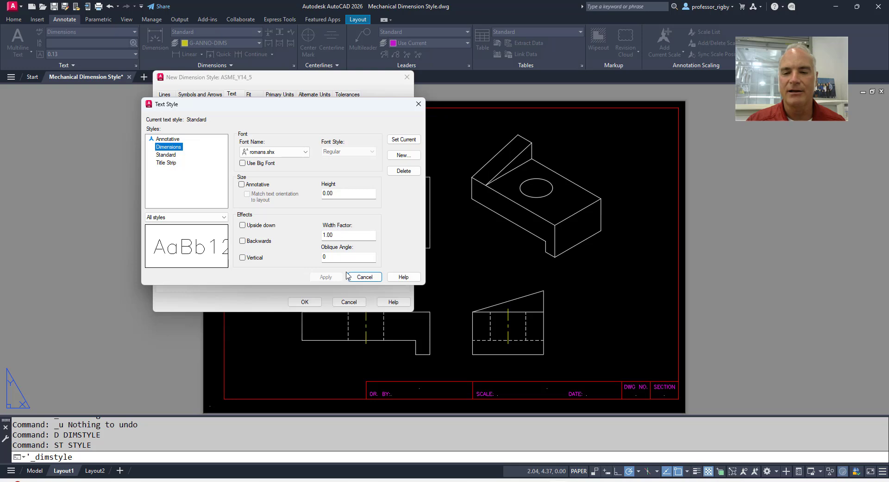
left_click(360, 278)
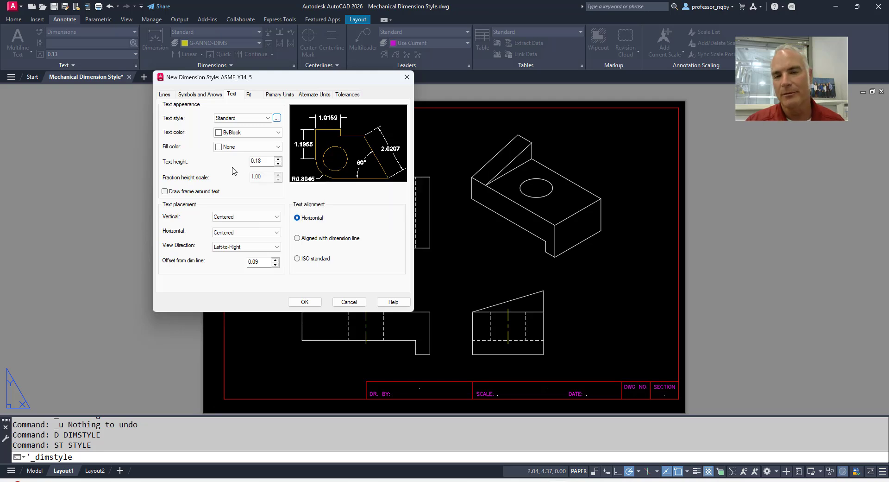
left_click(230, 121)
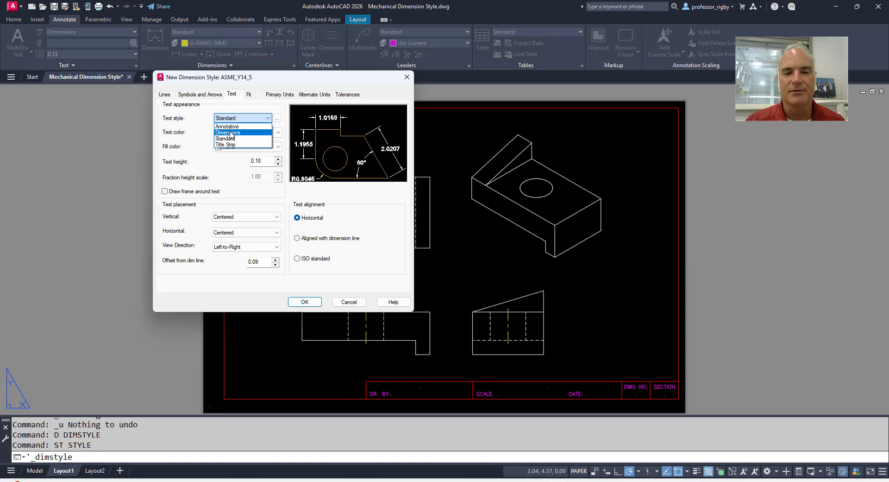
left_click(232, 133)
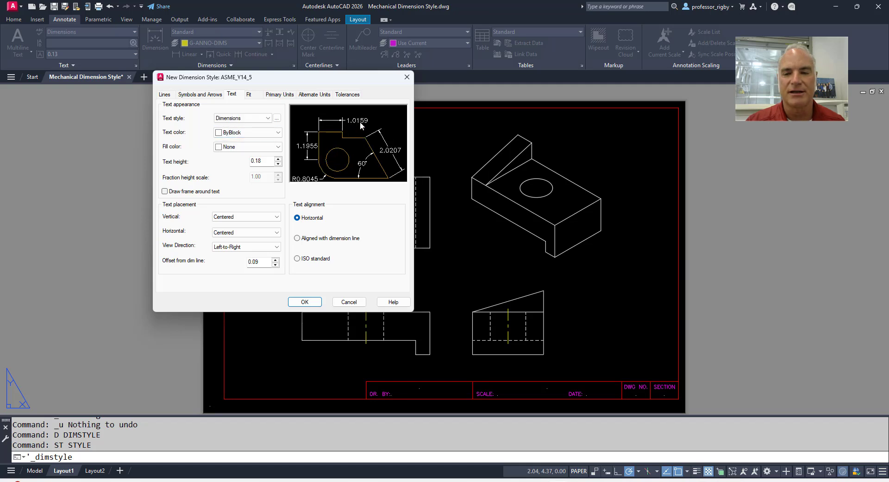
Step: Set the dimension text height to 0.125
double_click(266, 159)
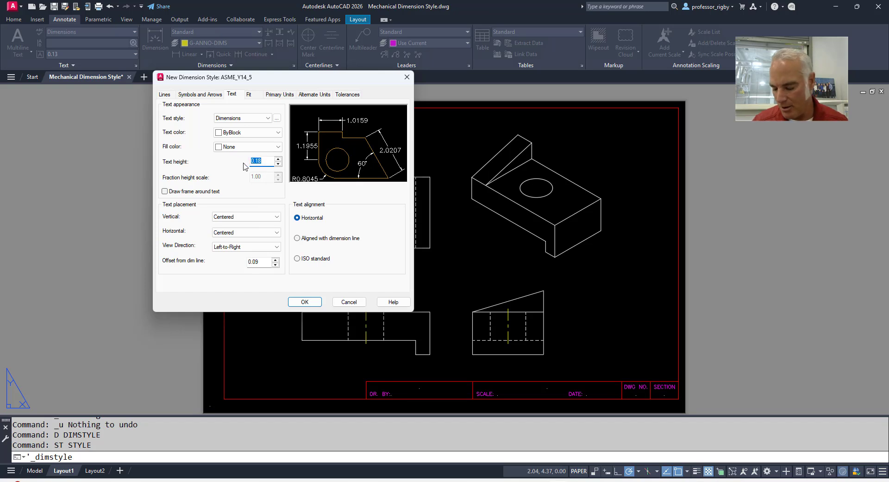
key("BackSpace")
type(".125")
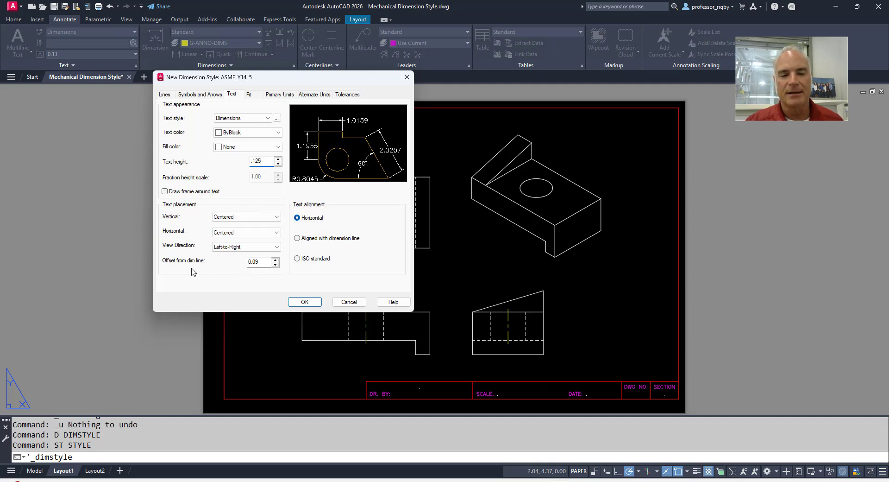
Step: Set the text offset from the dimension line to 0.03125 and the text alignment to ISO standard
left_click(263, 263)
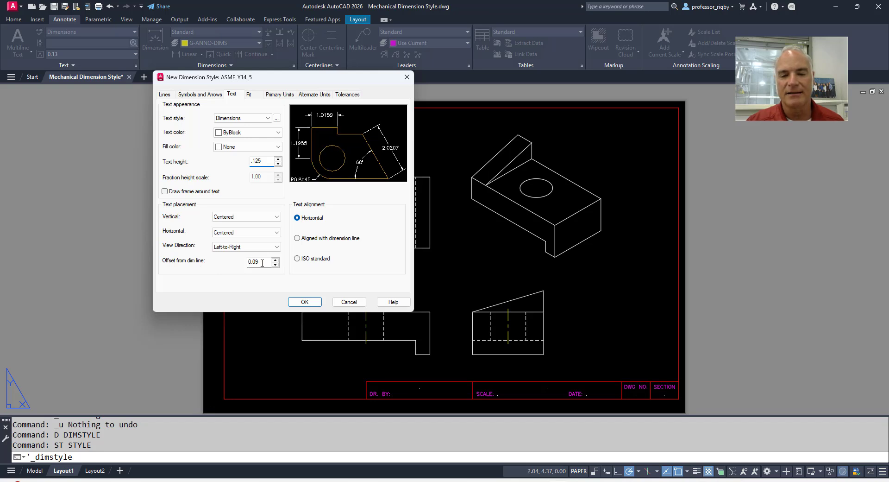
double_click(262, 262)
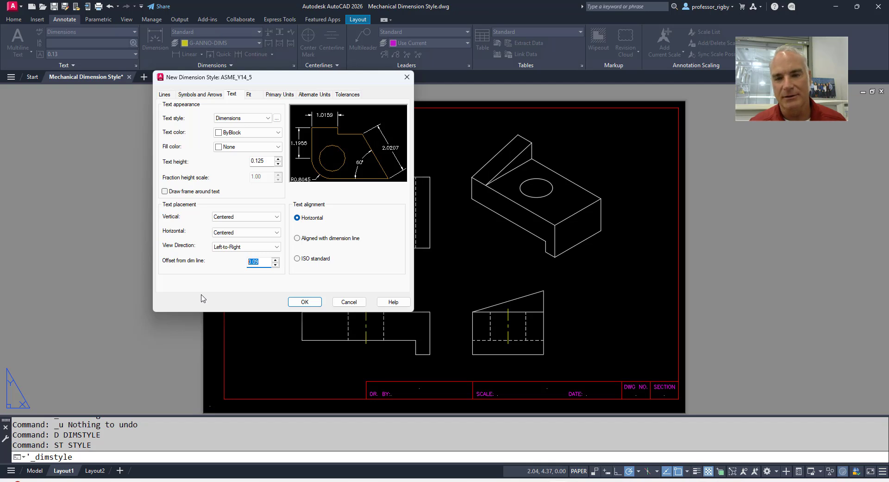
type(".03125")
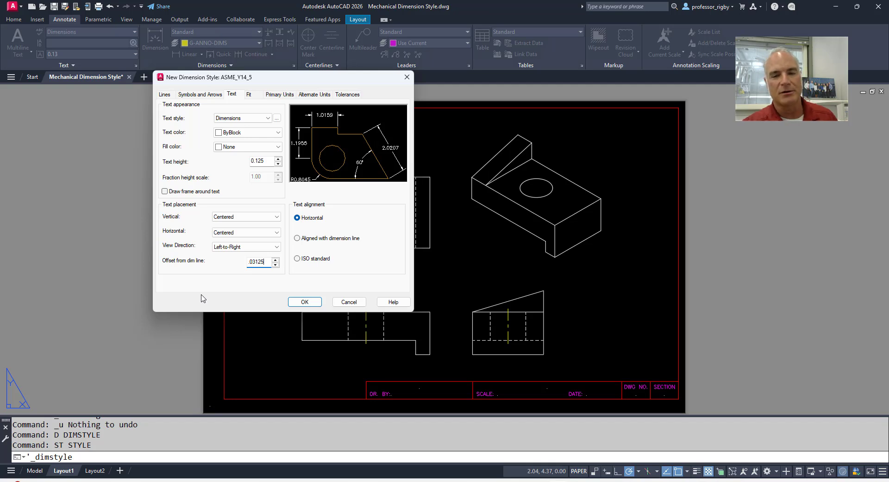
left_click(298, 258)
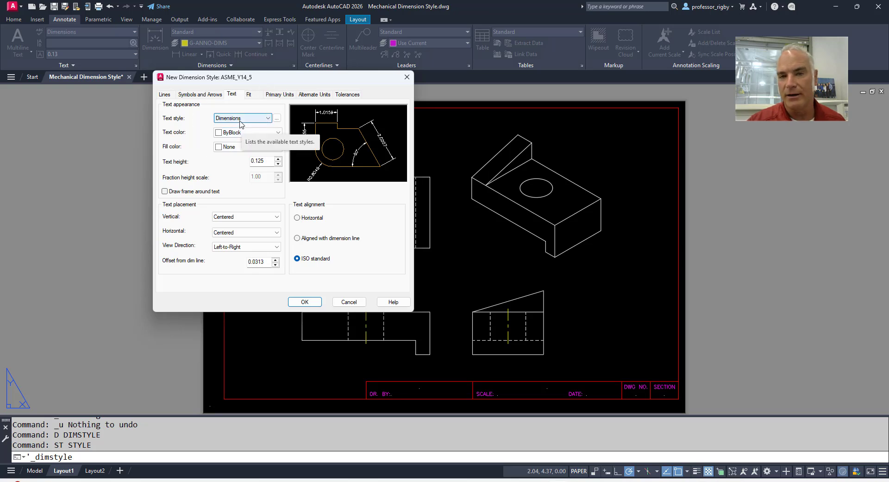
left_click(263, 160)
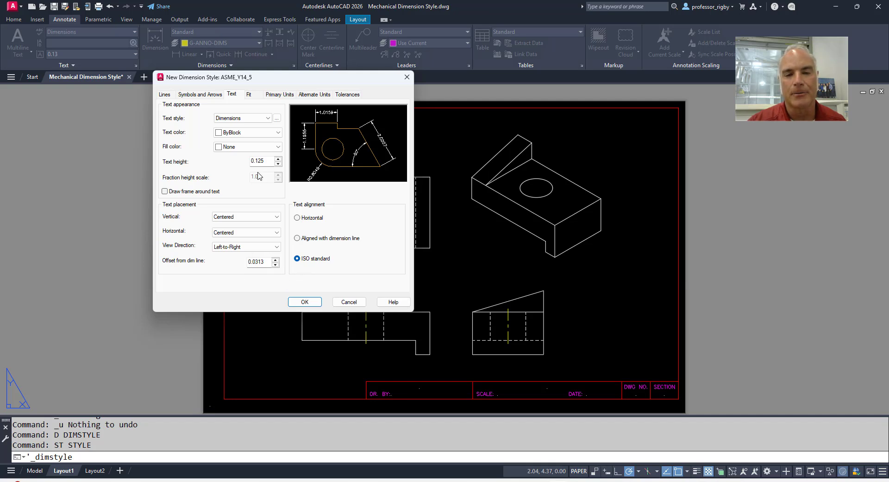
Step: Set the primary units' linear precision to 0.00 and suppress leading zeros while keeping trailing zeros
left_click(254, 96)
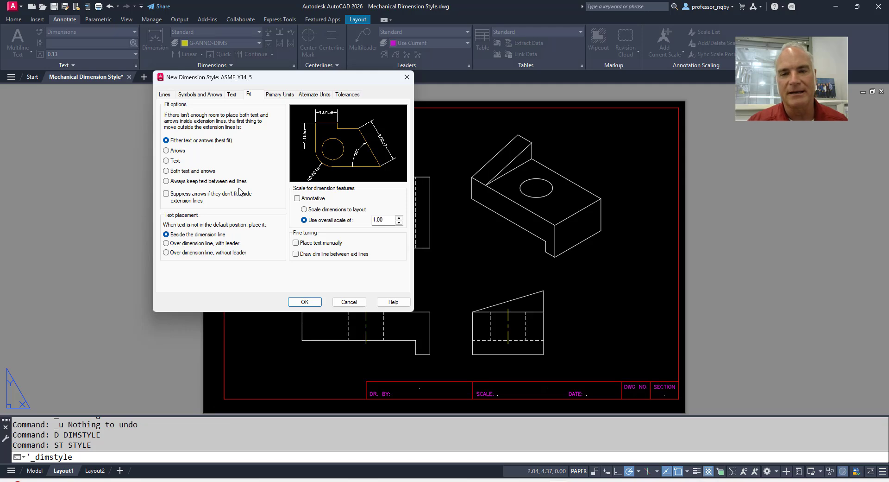
left_click(280, 95)
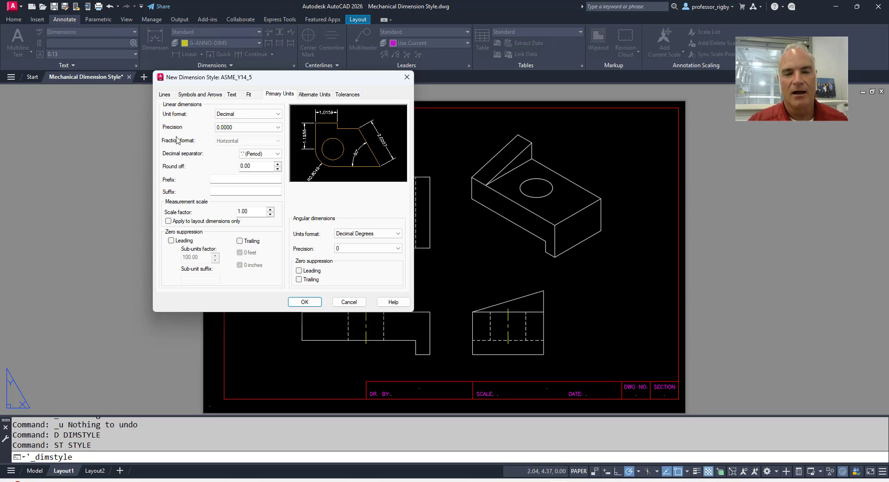
left_click(233, 129)
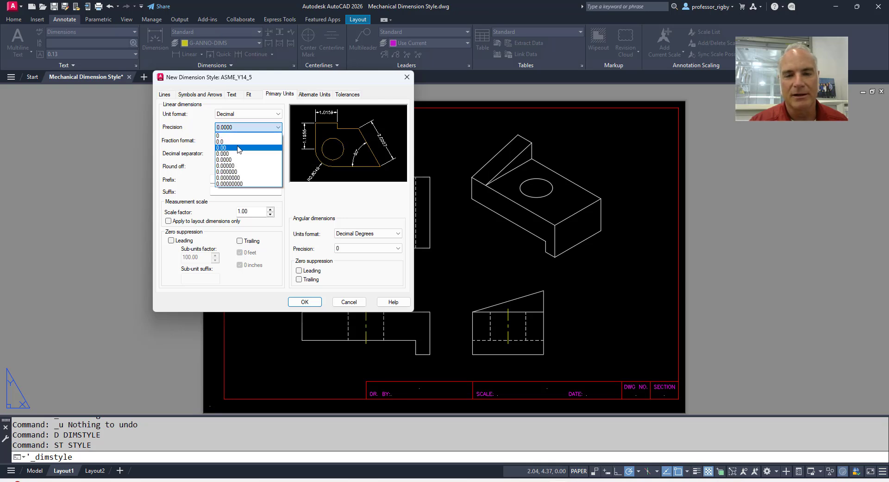
left_click(234, 148)
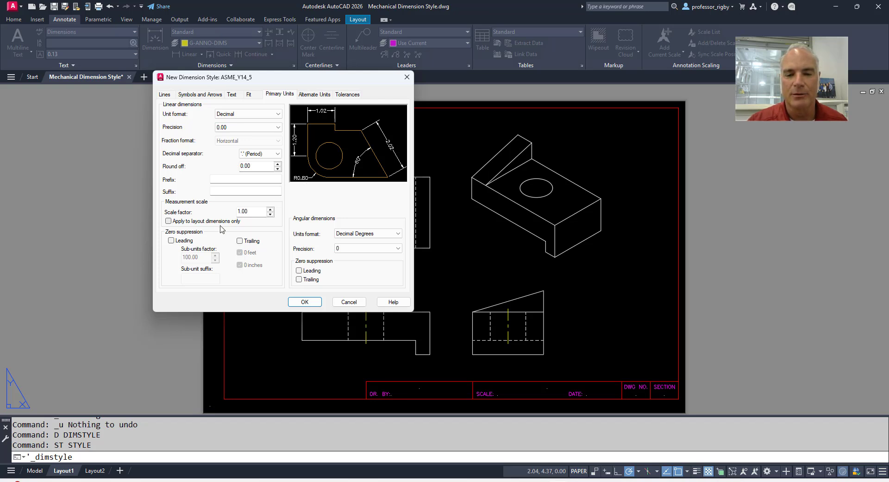
left_click(172, 240)
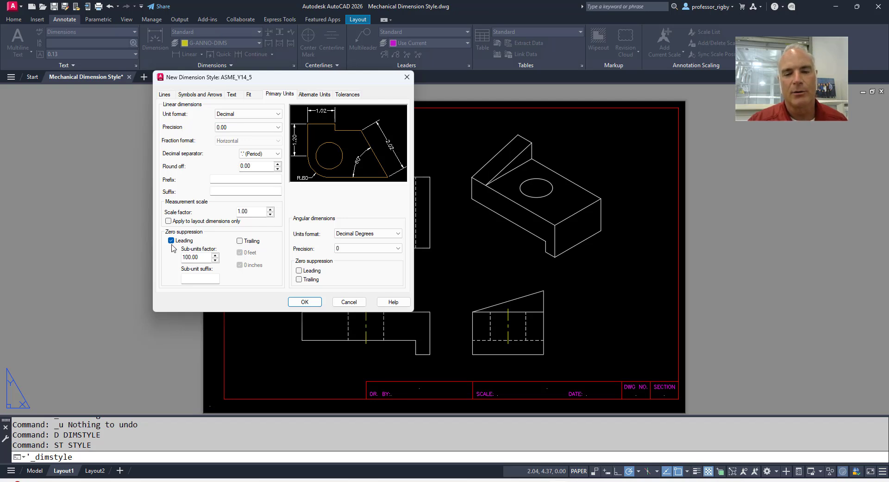
left_click(240, 241)
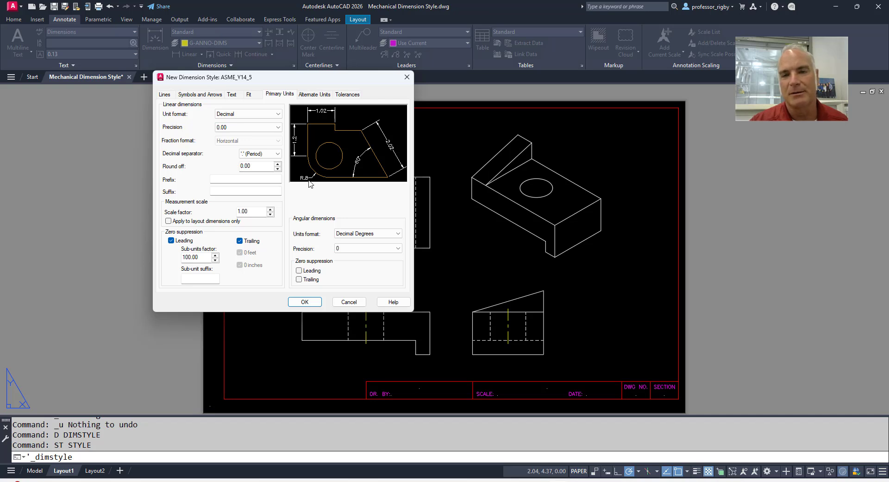
left_click(240, 242)
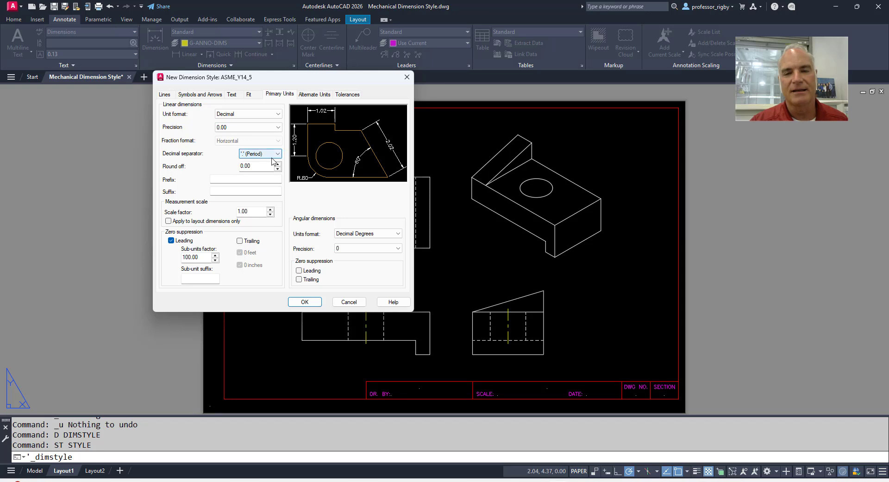
Step: Try displaying alternate units in the ASME_Y14_5 dimension style
left_click(314, 95)
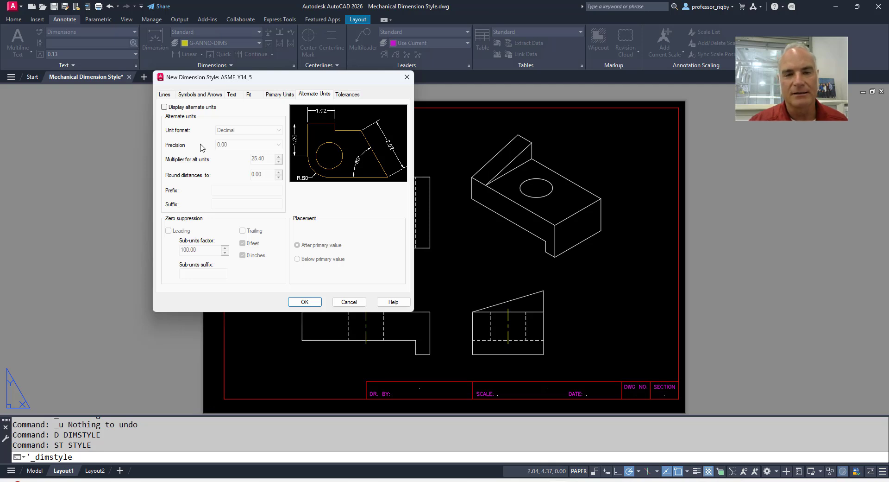
left_click(163, 107)
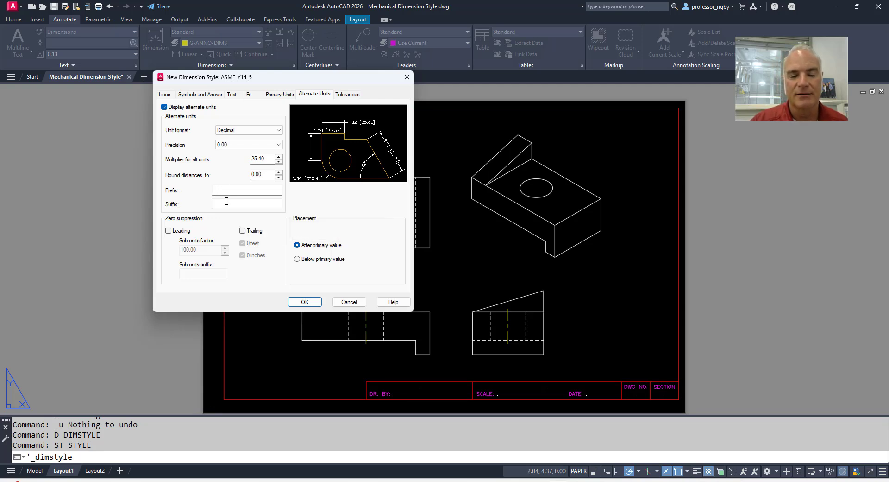
left_click(164, 107)
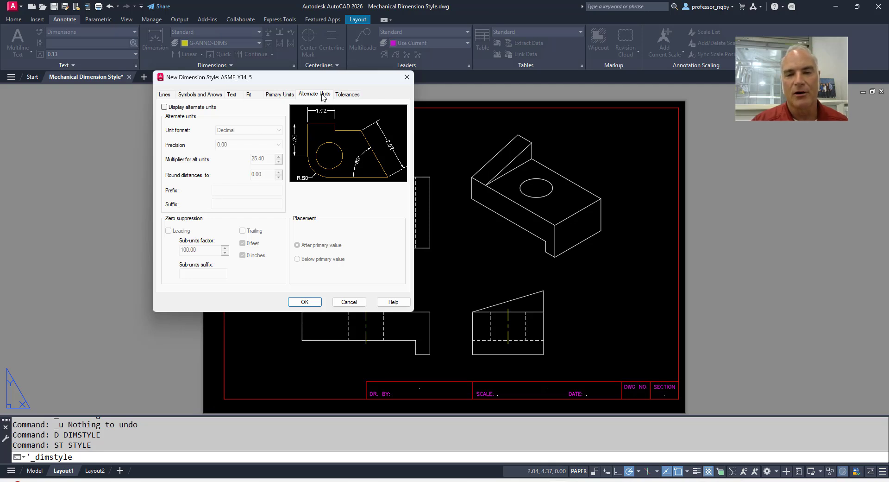
Step: Review the tolerance, line, arrow and text settings, then save ASME_Y14_5 and make it the current dimension style
left_click(355, 95)
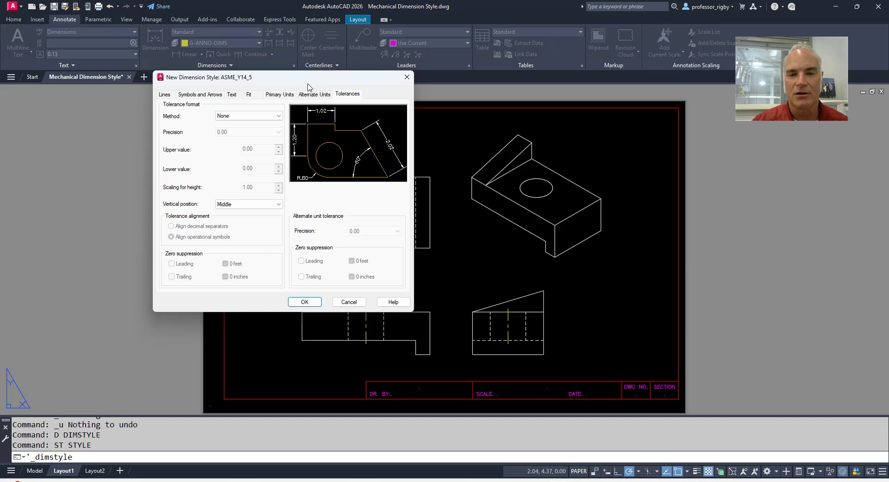
left_click(168, 96)
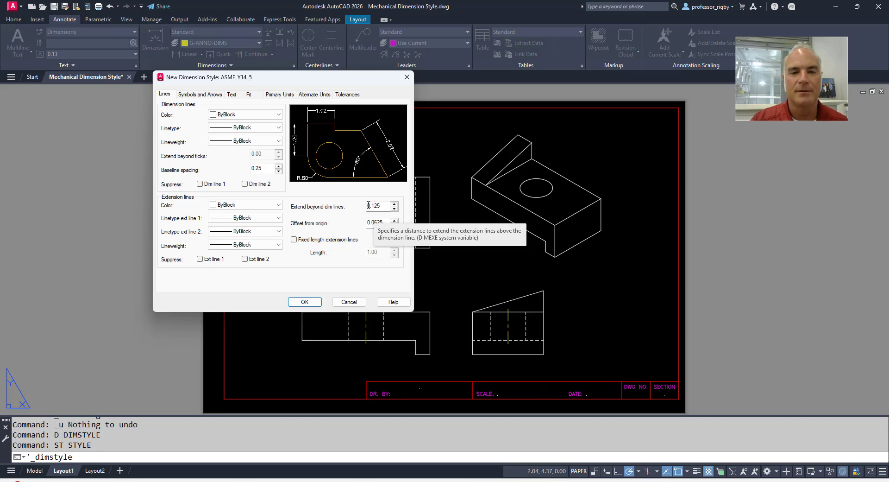
left_click(210, 94)
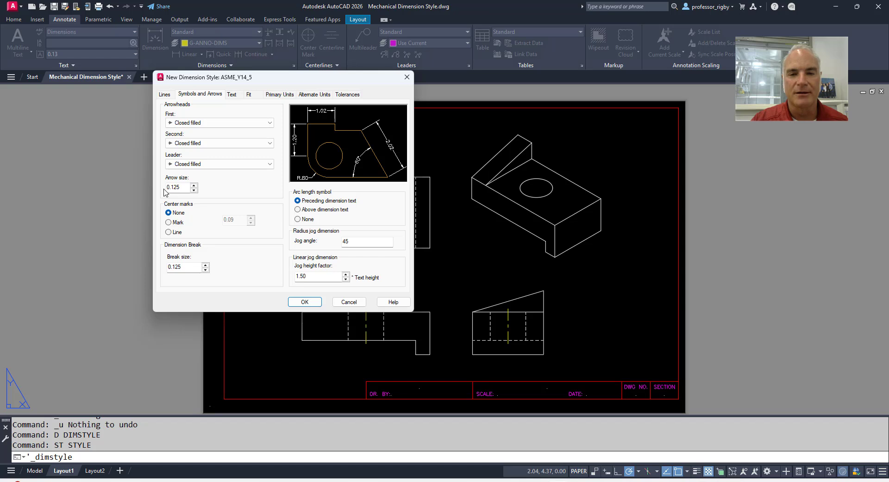
left_click(232, 94)
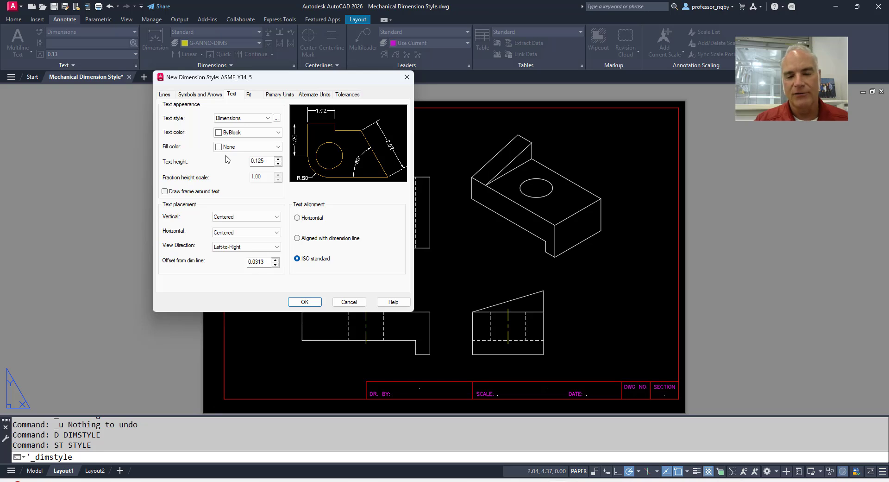
left_click(309, 302)
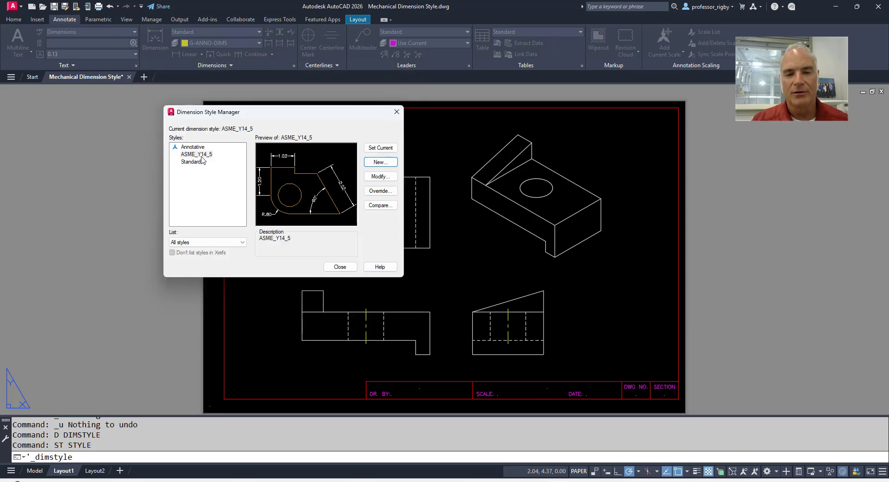
left_click(200, 155)
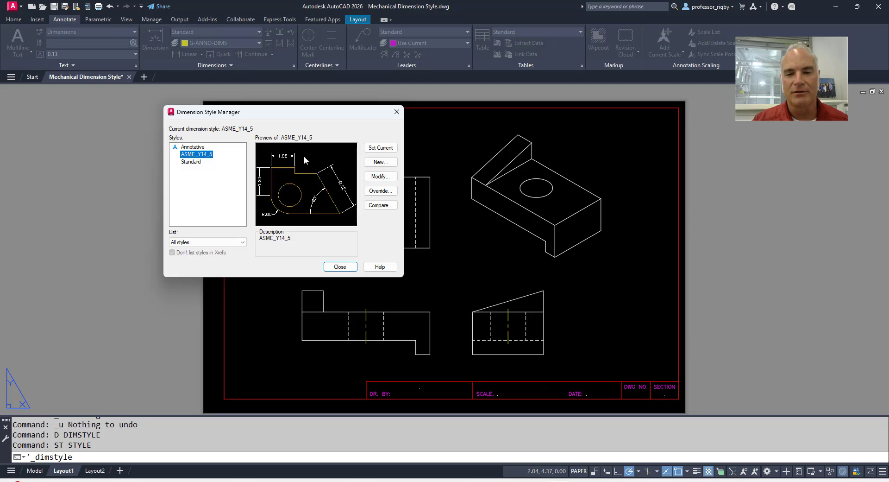
left_click(370, 153)
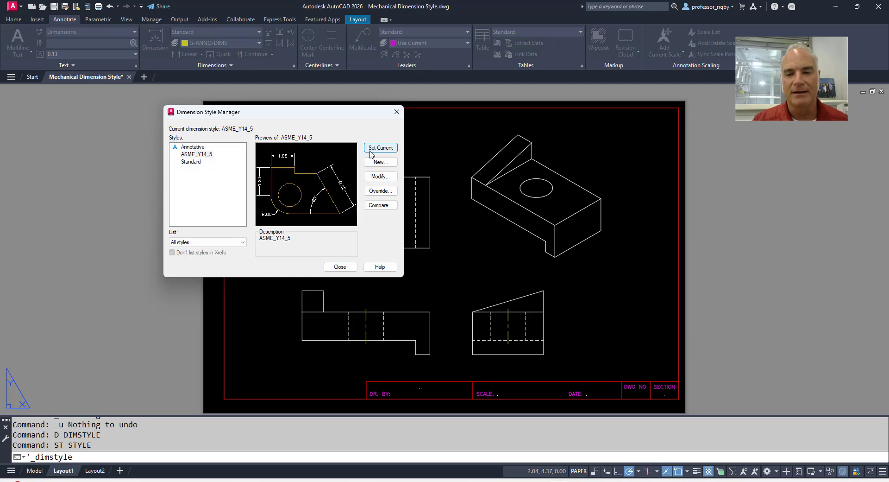
left_click(352, 267)
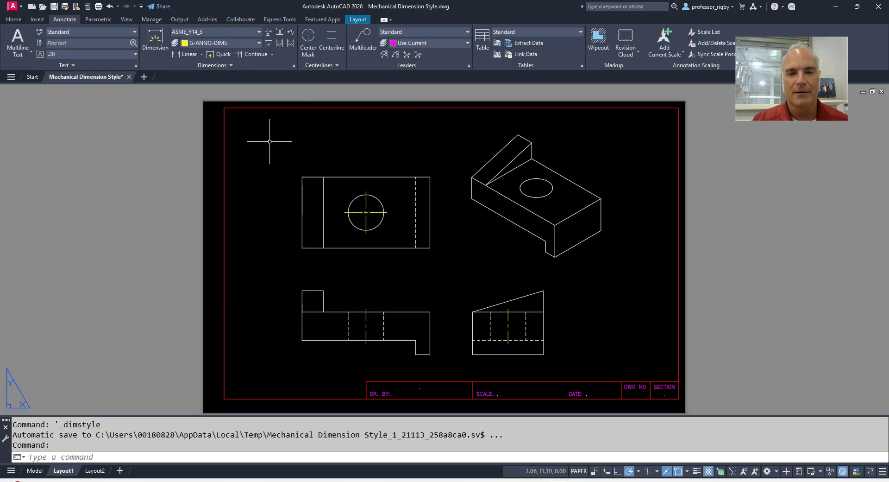
Step: Add a horizontal linear dimension across the front view's overall width, placing it between the front and top views
left_click(178, 54)
left_click(302, 290)
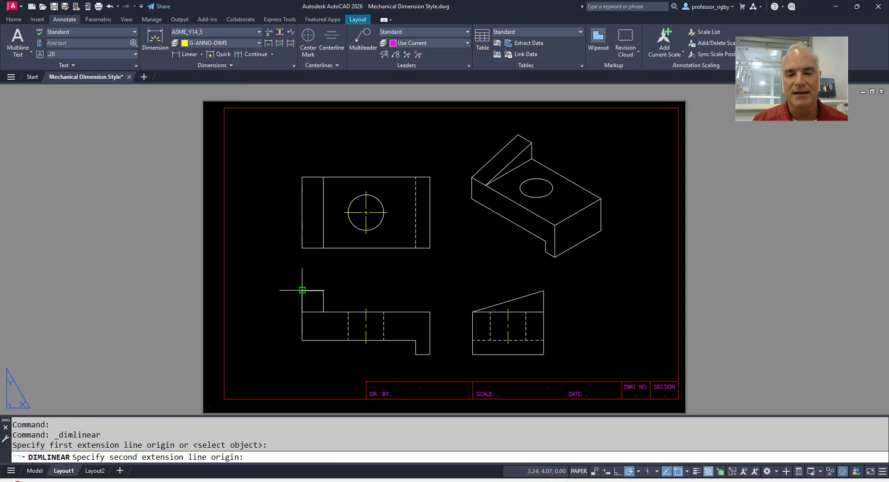
left_click(430, 311)
left_click(410, 273)
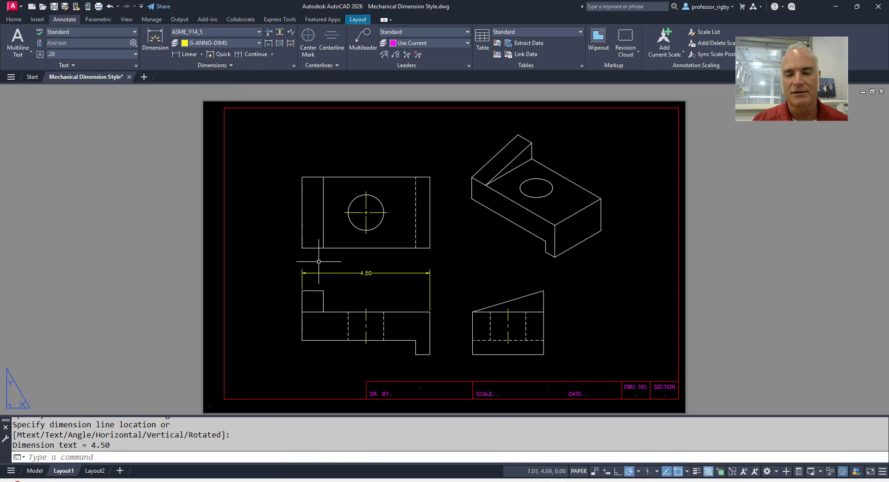